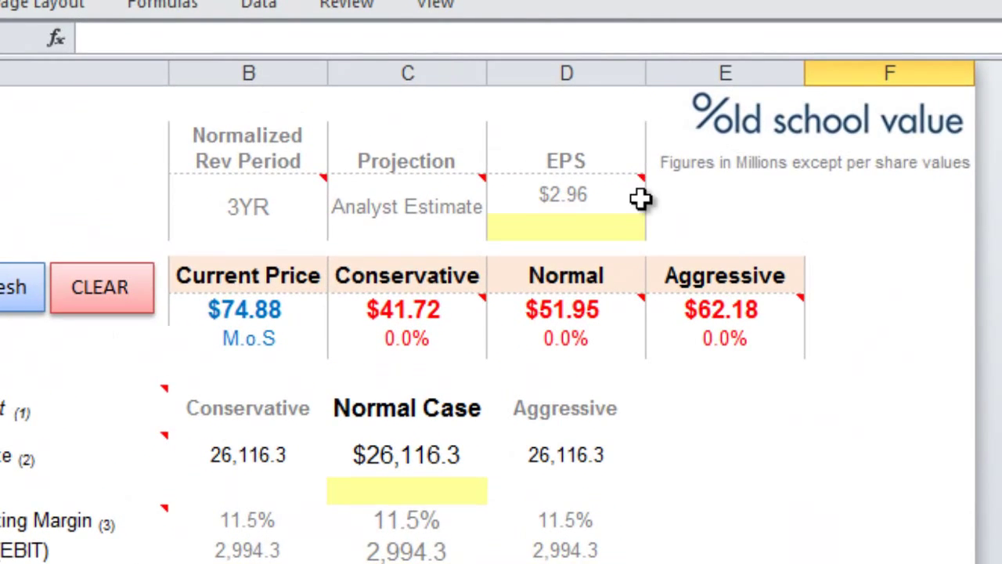
- Inspect how EPS is calculated and keep the projection method set to Analyst Estimate
left_click(603, 194)
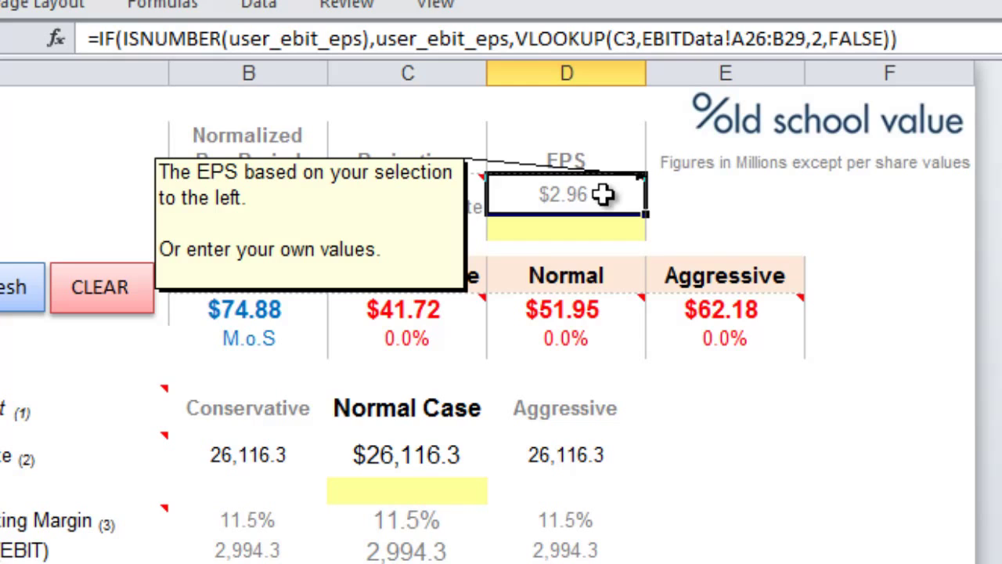
left_click(463, 213)
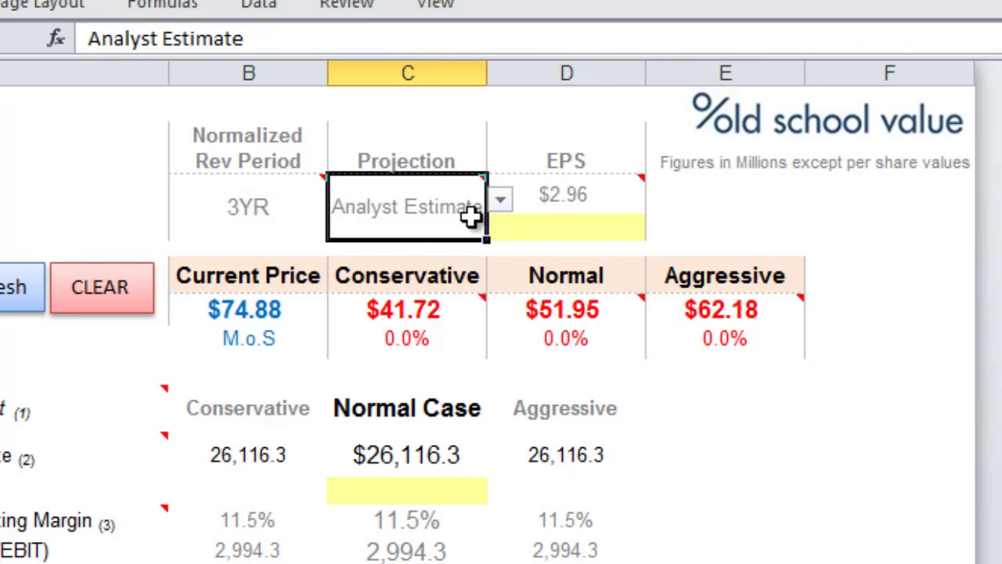
left_click(500, 201)
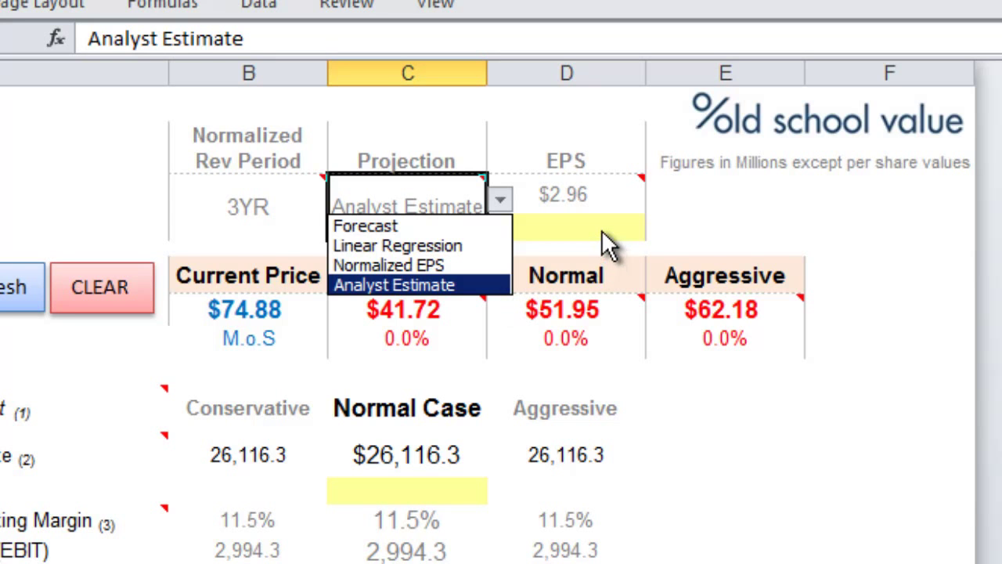
key("Escape")
- Review the conservative, normal and aggressive revenue estimates and the row 13 operating margins
mouse_move(602, 210)
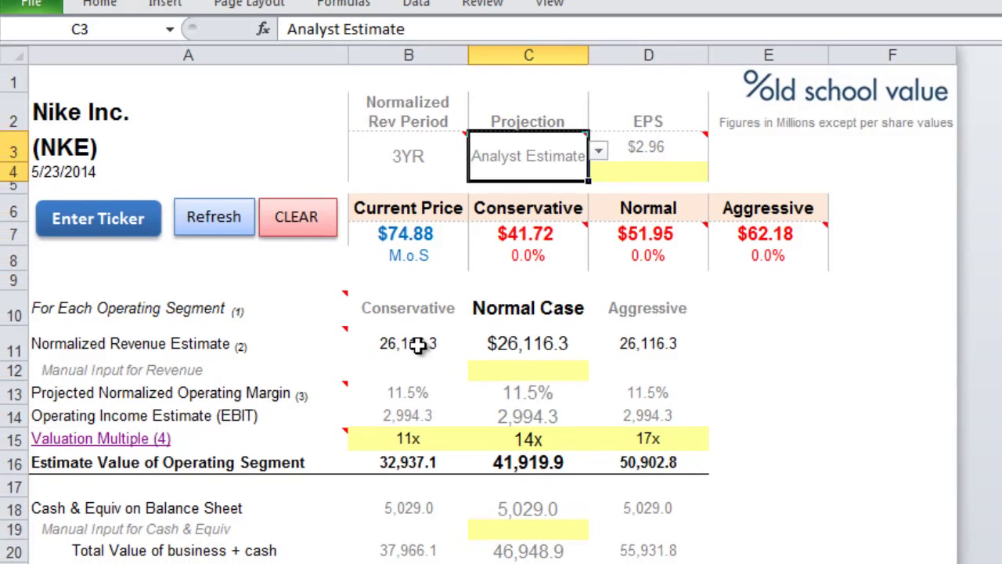
left_click_drag(254, 461, 519, 446)
left_click_drag(613, 337, 626, 338)
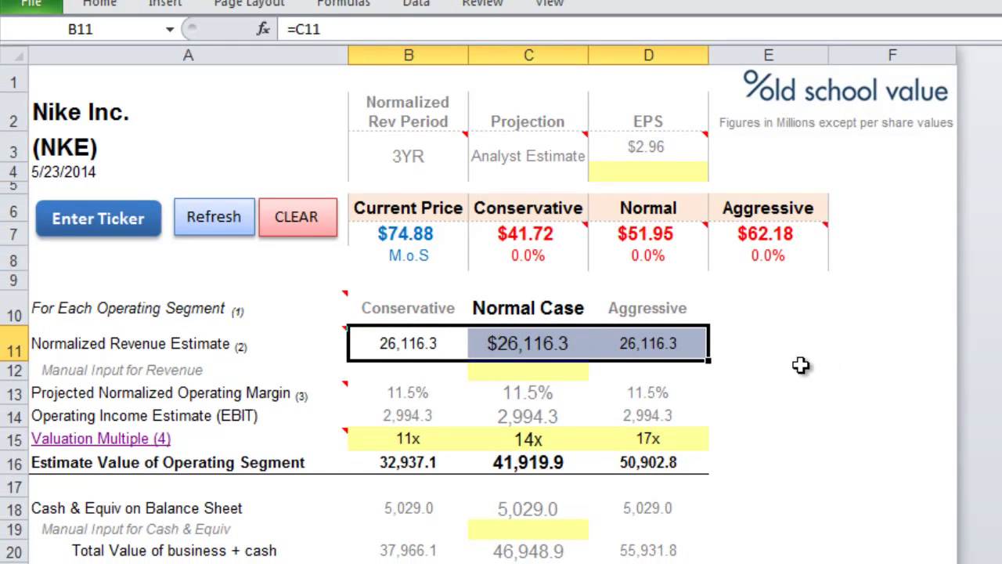
left_click_drag(671, 392, 407, 393)
left_click(762, 381)
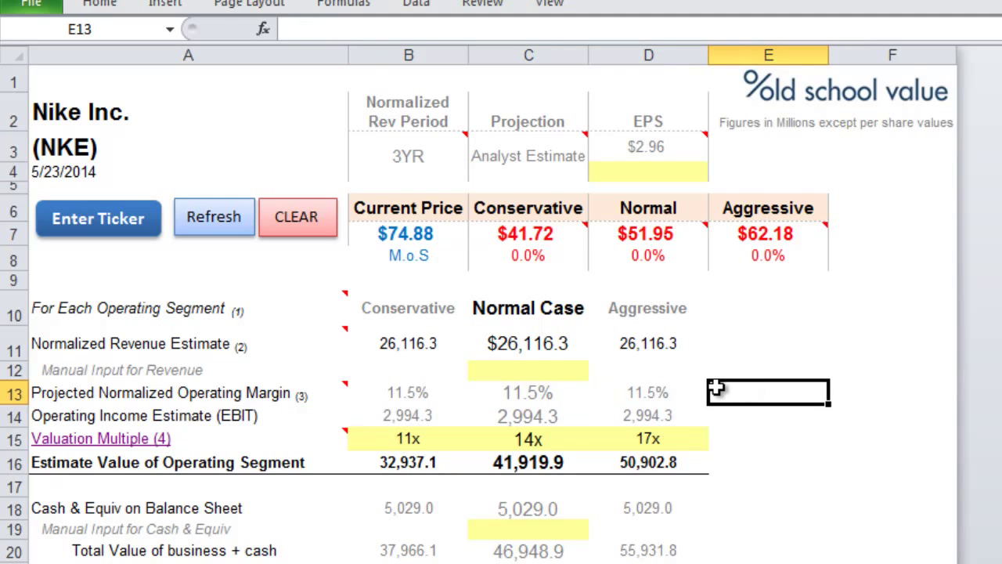
left_click(566, 349)
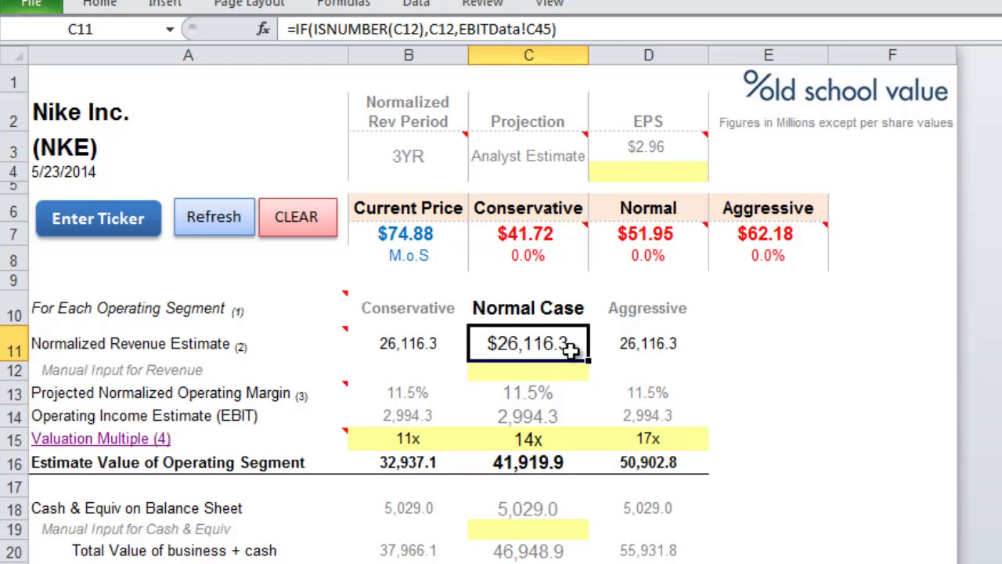
- Review the valuation multiple row: Conservative 11x, Normal 14x and Aggressive 17x
left_click(15, 440)
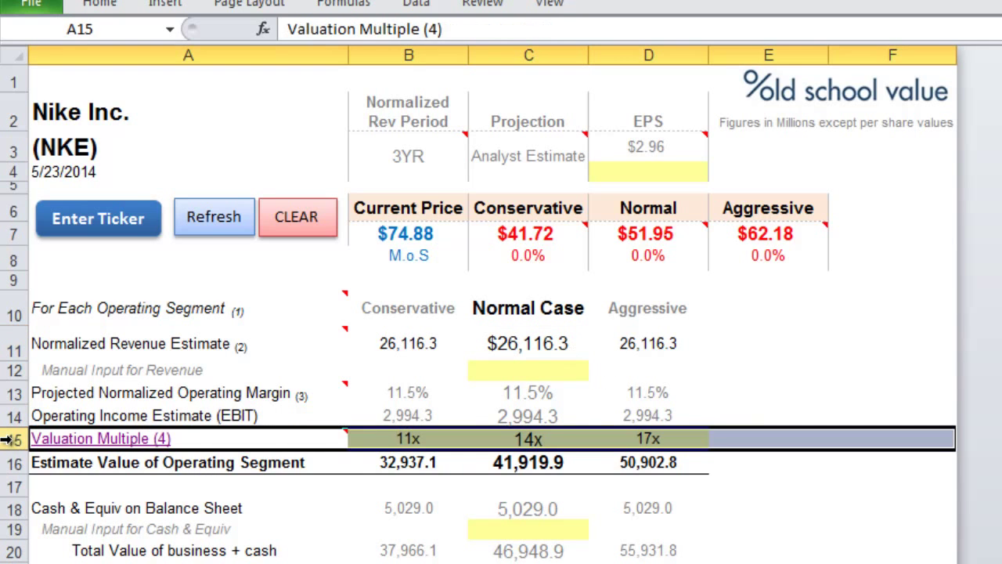
left_click(412, 436)
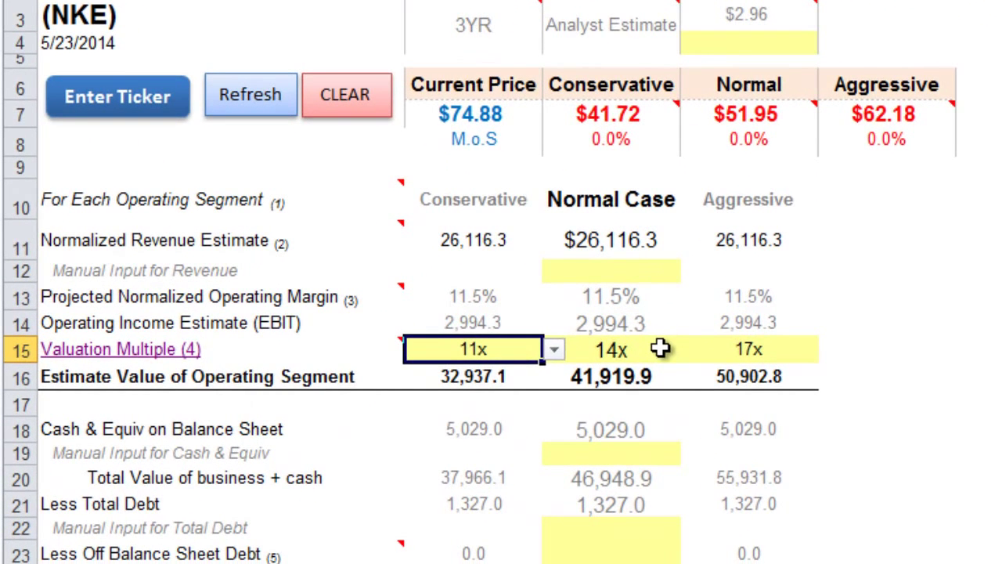
left_click(660, 349)
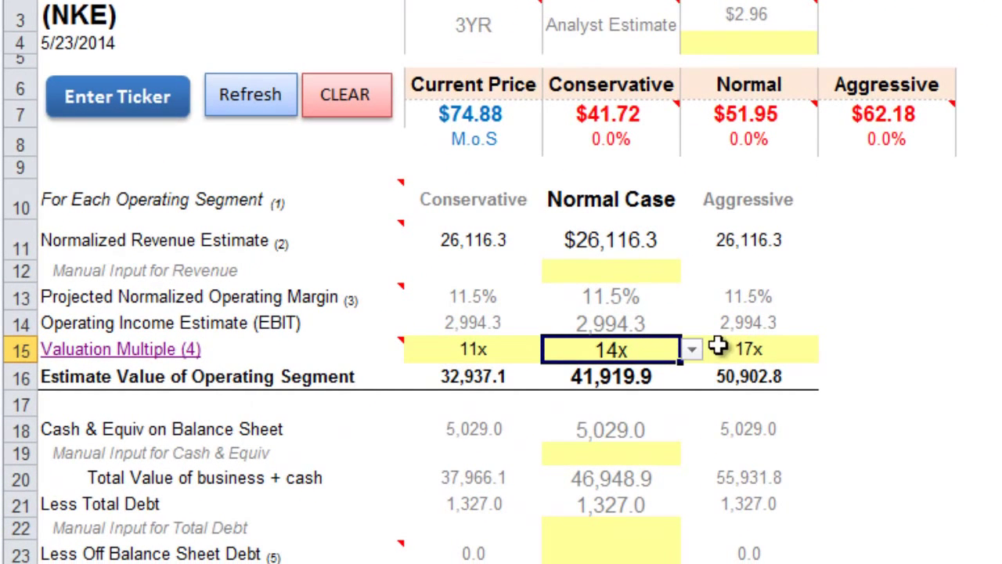
left_click(804, 354)
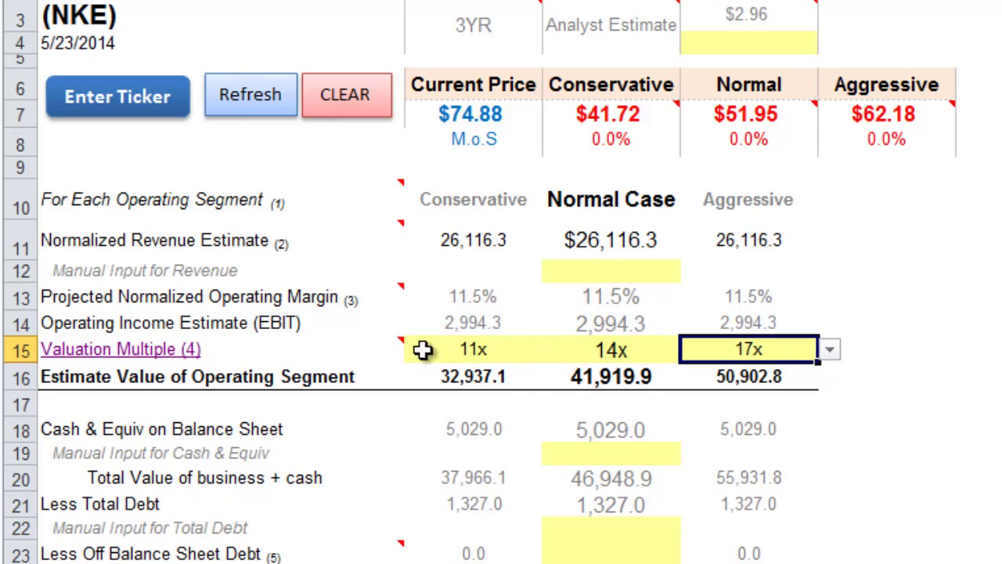
- Check the historical EV/EBIT multiples on the Ratios sheet: minimum, median 13.82, maximum 17.94
mouse_move(297, 349)
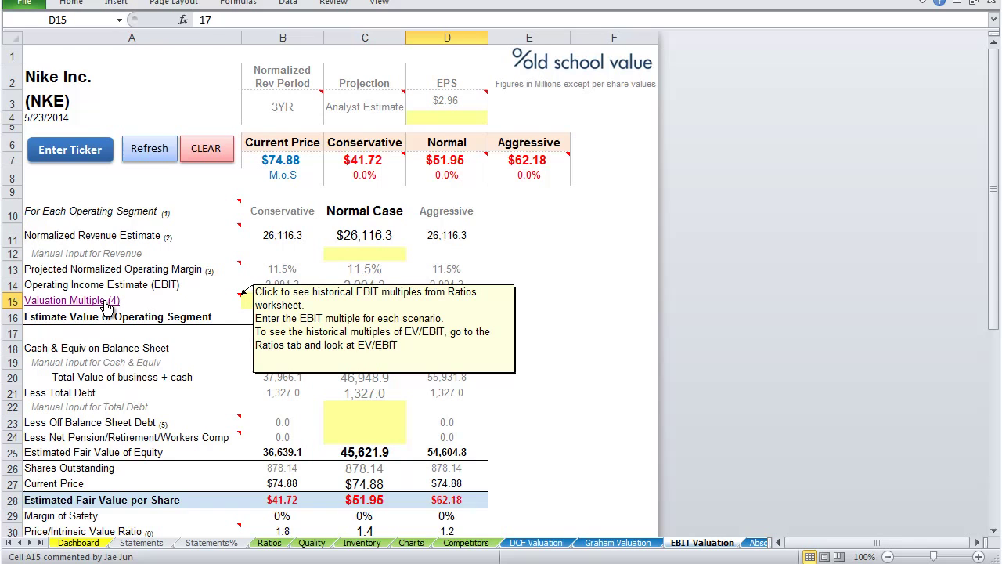
left_click(105, 304)
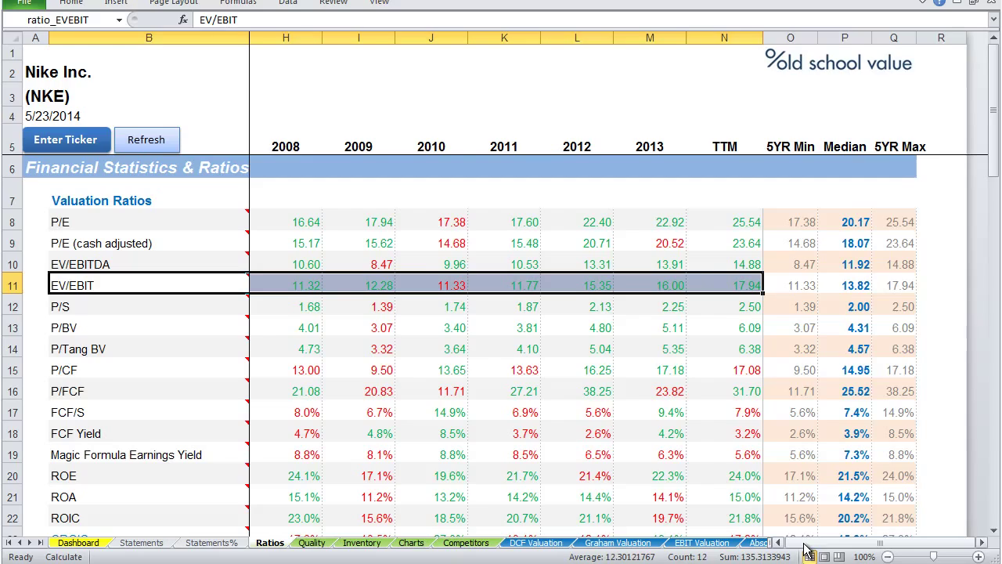
left_click(982, 542)
left_click(731, 285)
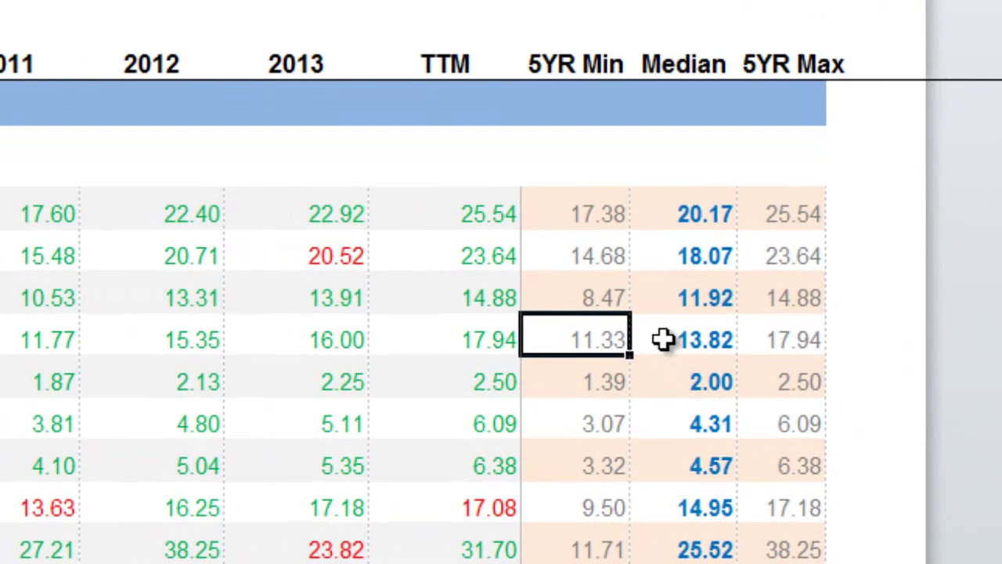
left_click(682, 328)
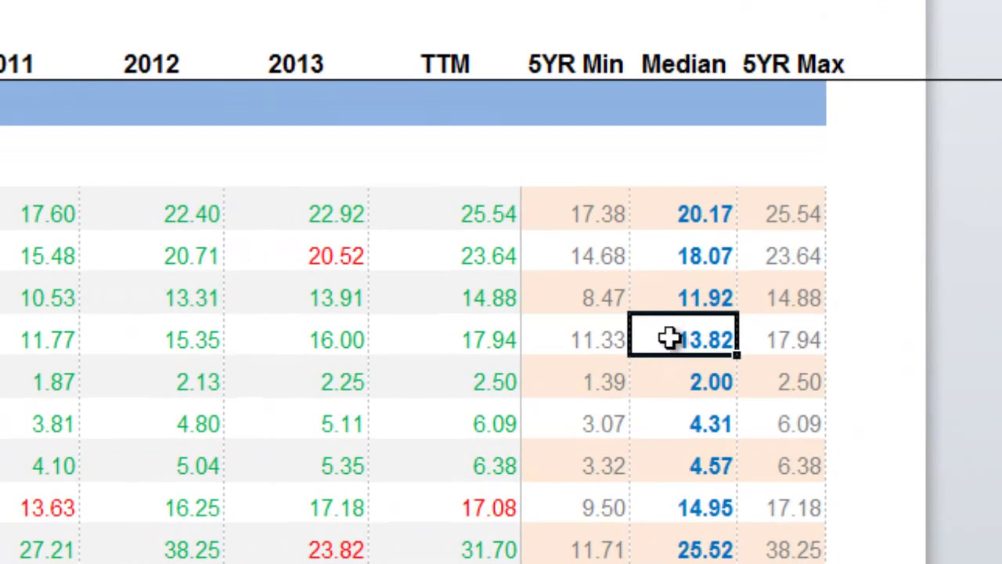
left_click(753, 342)
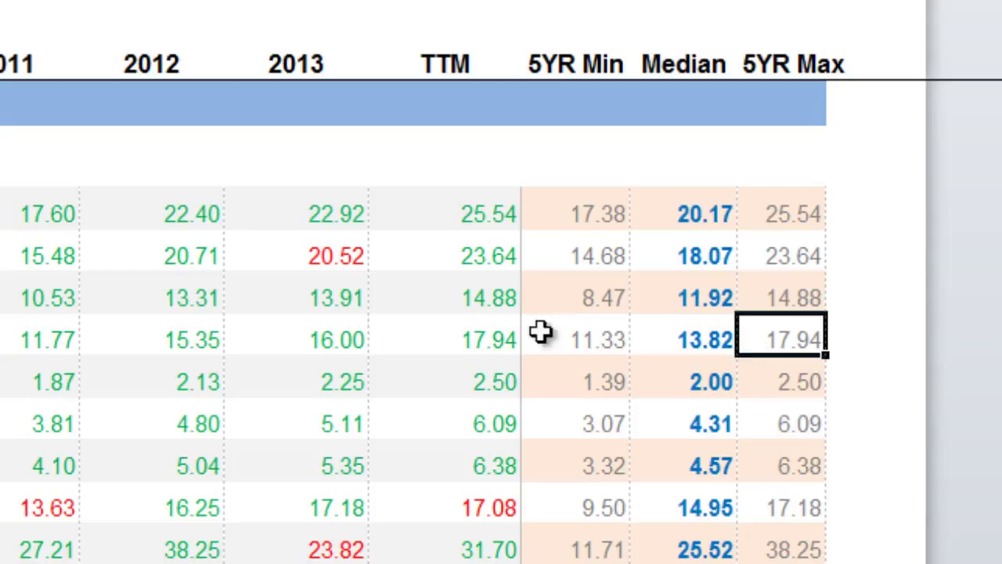
- Compare the EV/EBIT range of 11.33 to 17.94 and median 13.82, then return to EBIT Valuation
left_click_drag(541, 331, 770, 331)
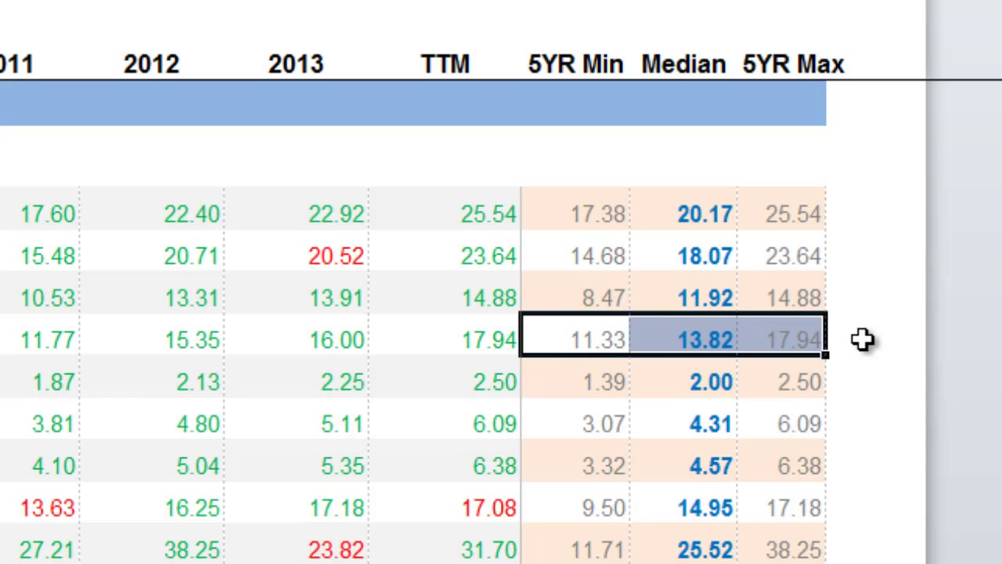
left_click(653, 338)
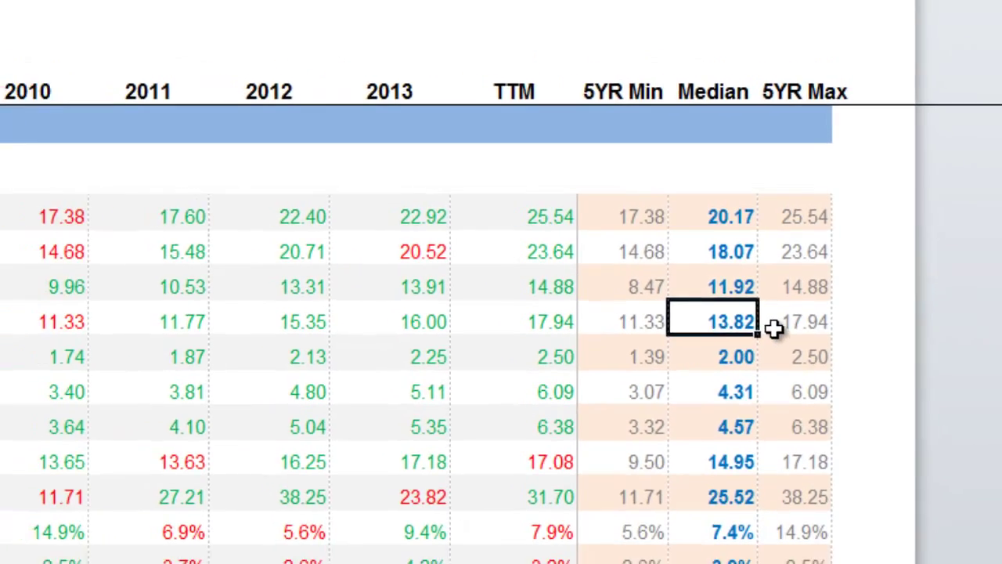
left_click(773, 332)
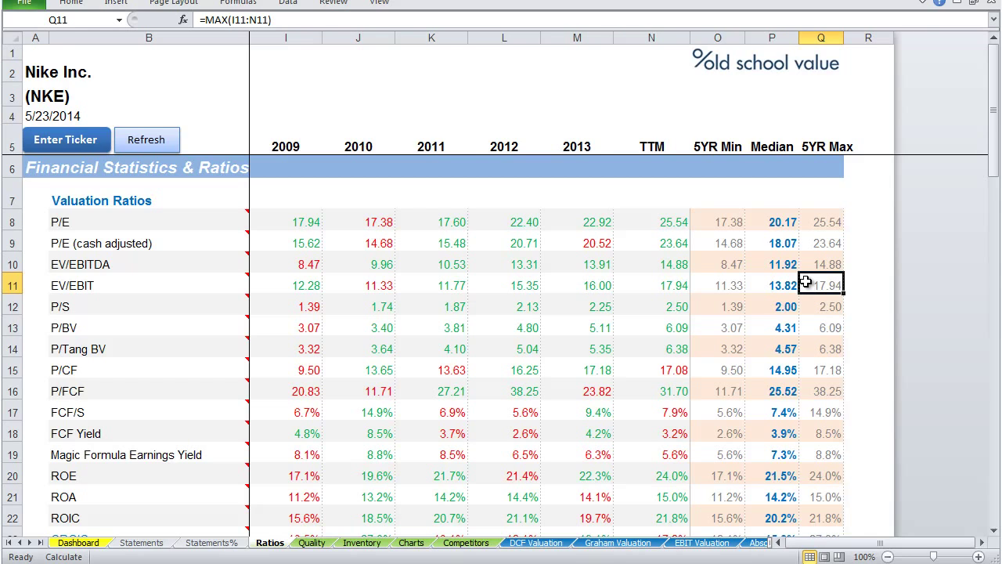
left_click(706, 543)
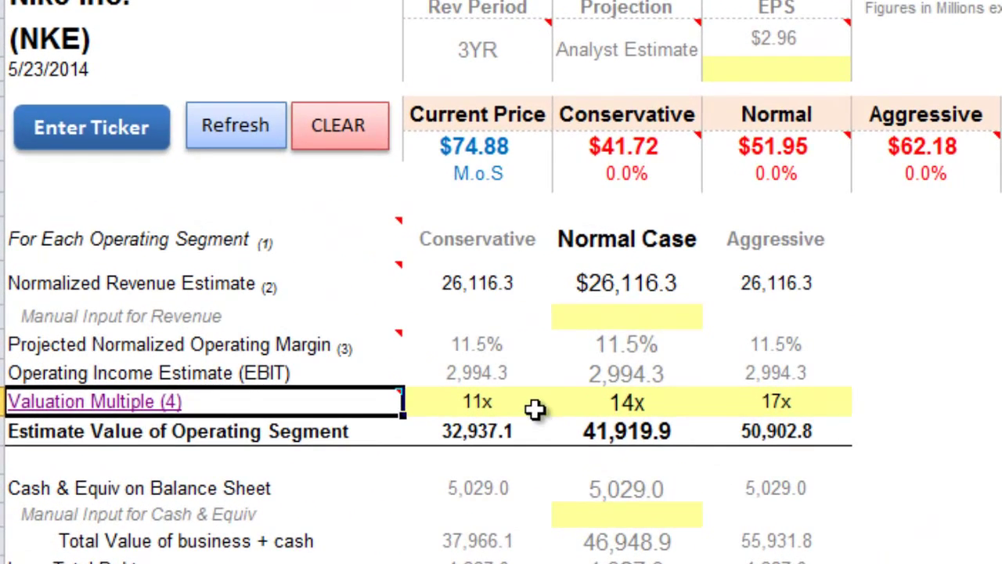
left_click(317, 306)
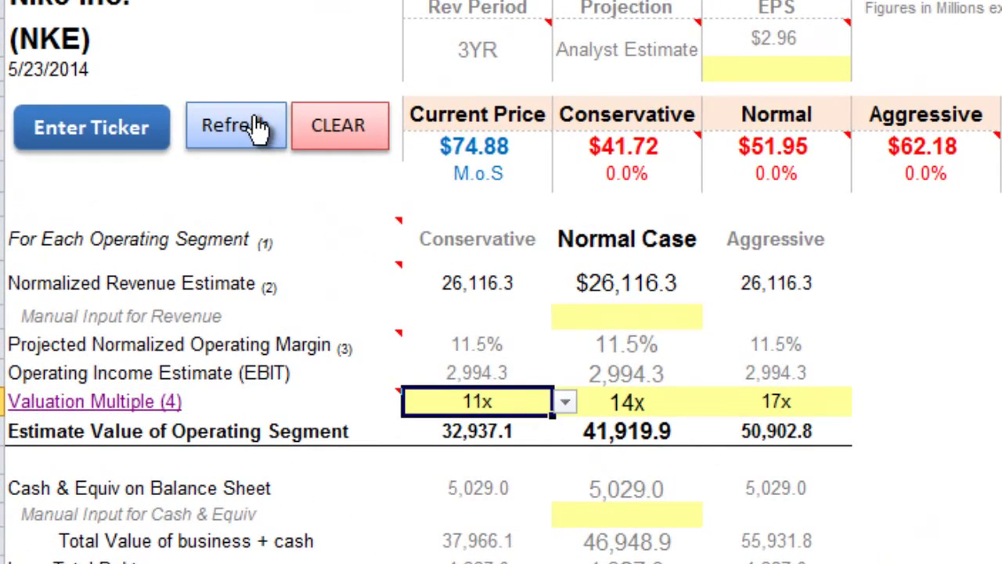
left_click(693, 149)
left_click(751, 153)
left_click(908, 156)
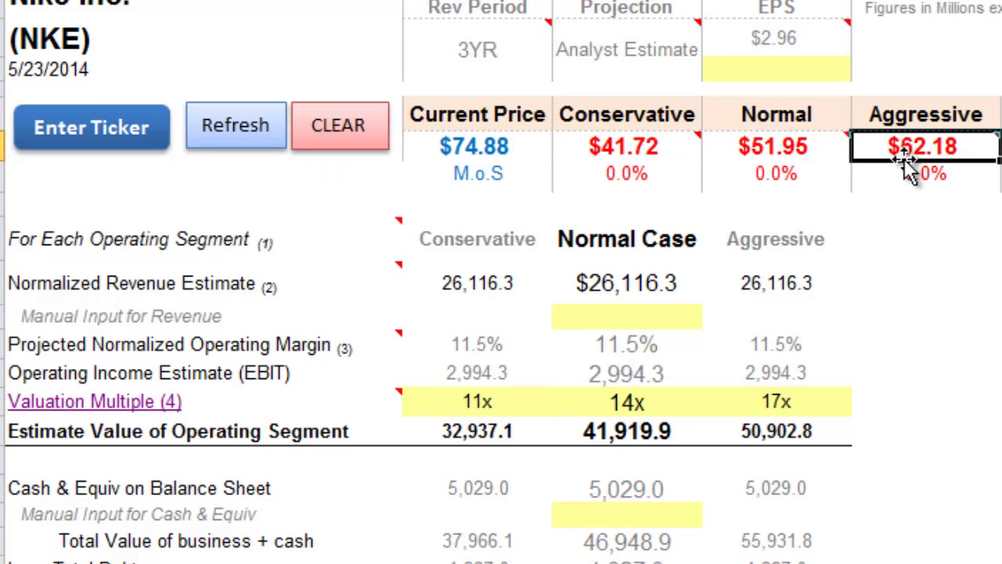
left_click(896, 210)
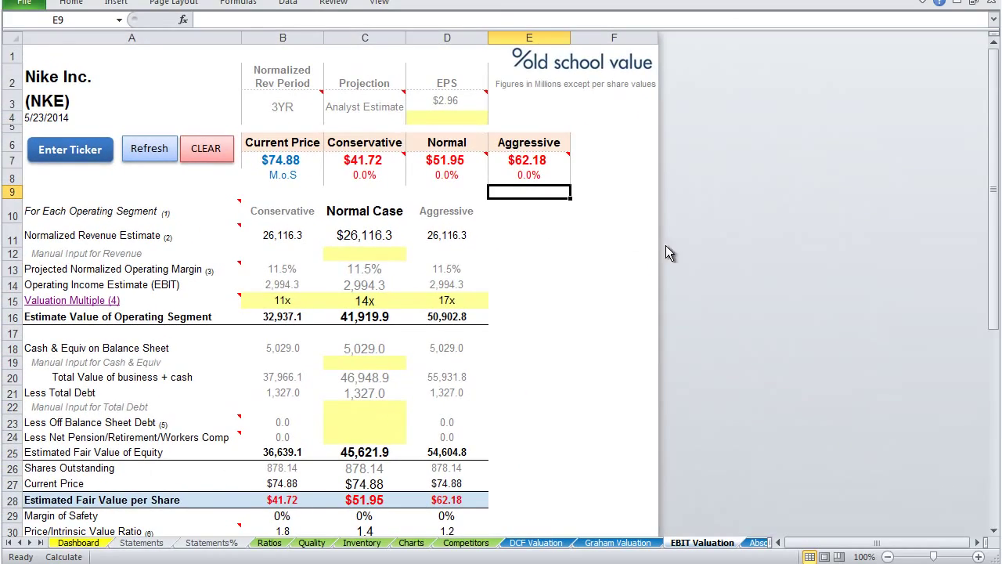
left_click_drag(998, 223, 999, 256)
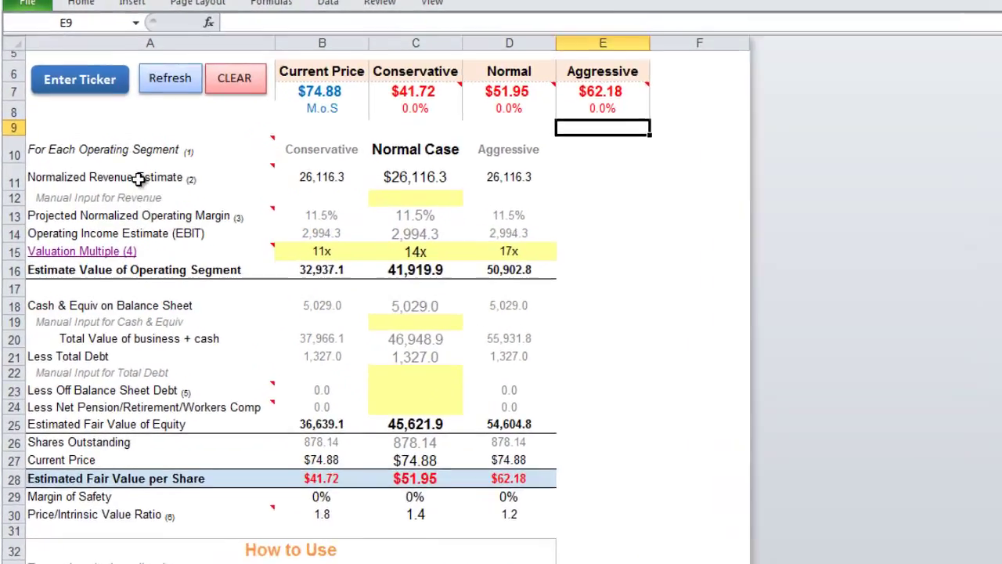
left_click(147, 155)
mouse_move(109, 132)
left_click(165, 197)
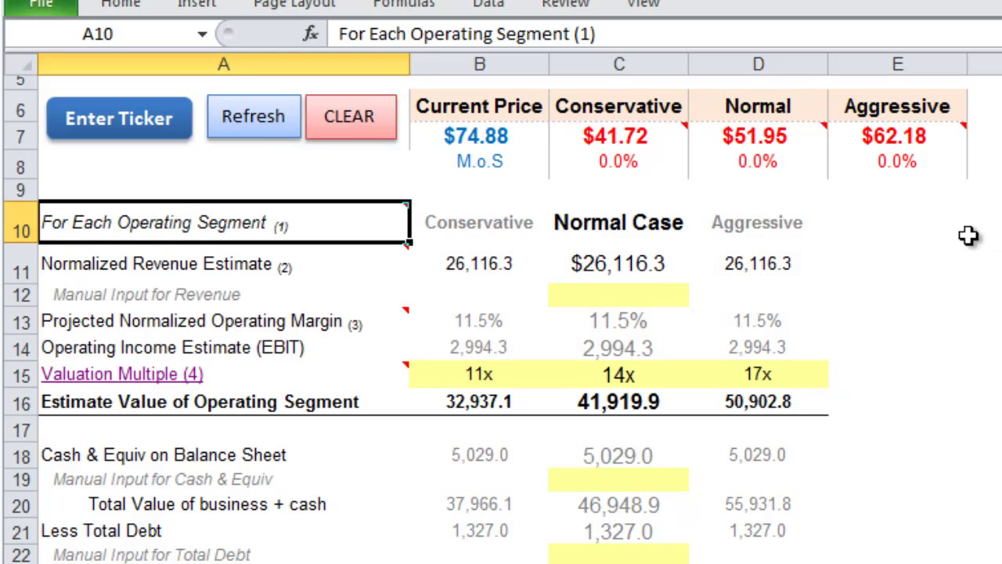
left_click(907, 257)
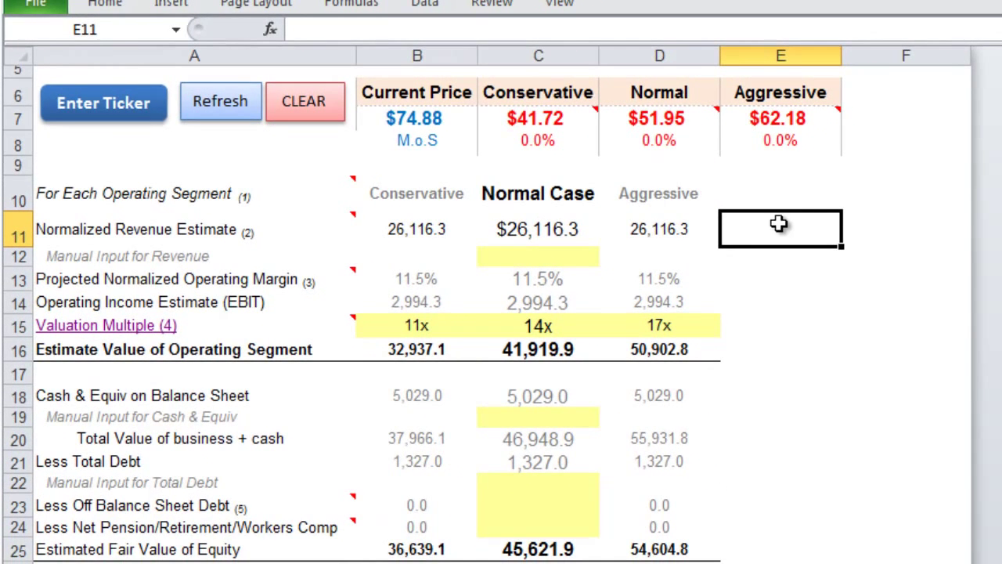
scroll(788, 225, "up", 2)
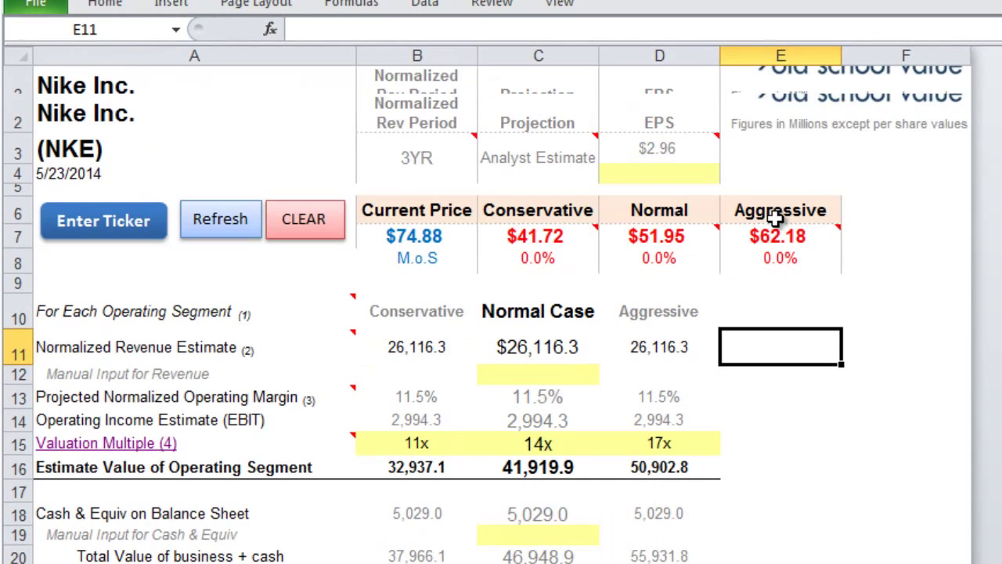
left_click(686, 173)
type("111")
key("Return")
key("Up")
key("Delete")
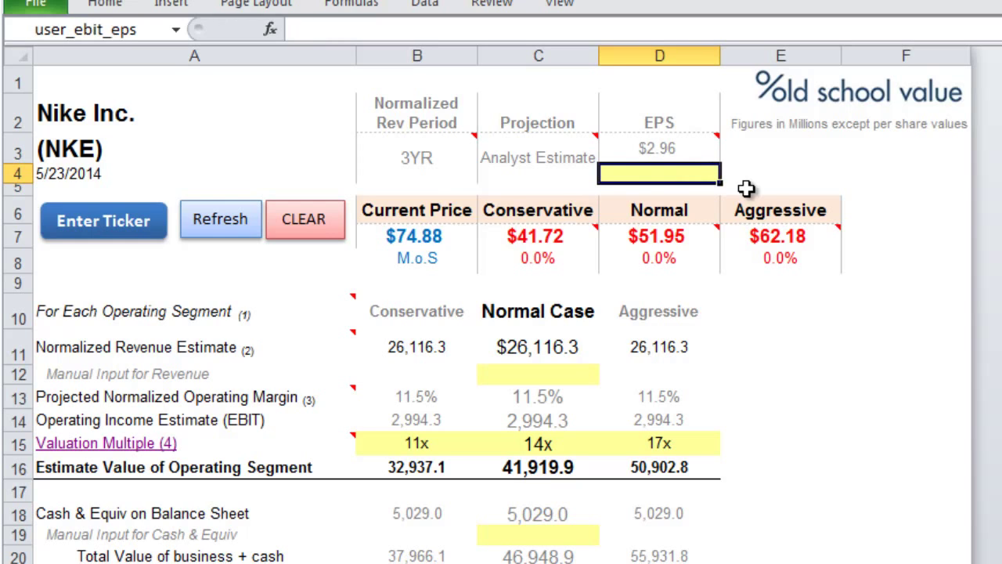
left_click(578, 373)
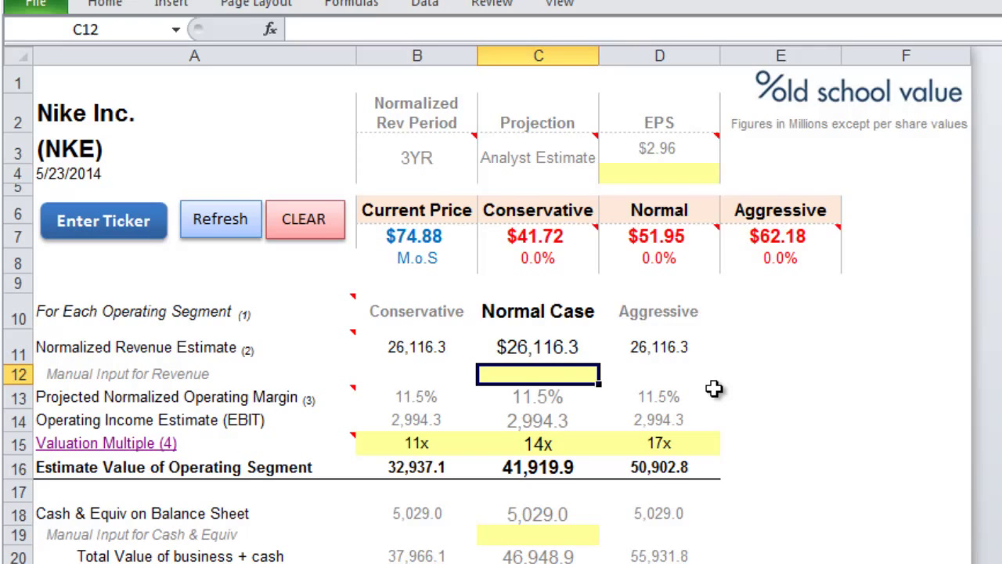
type("30000")
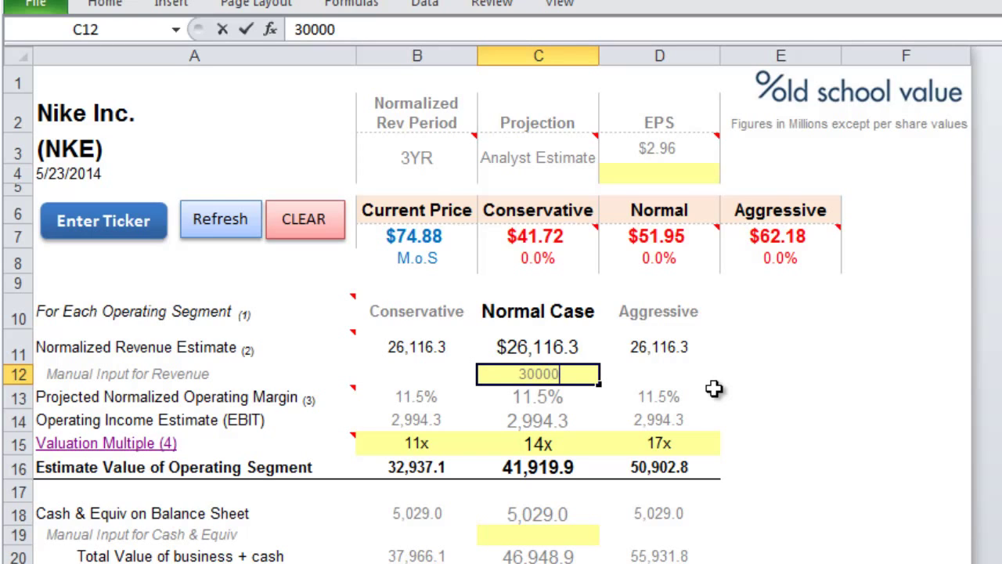
key("Return")
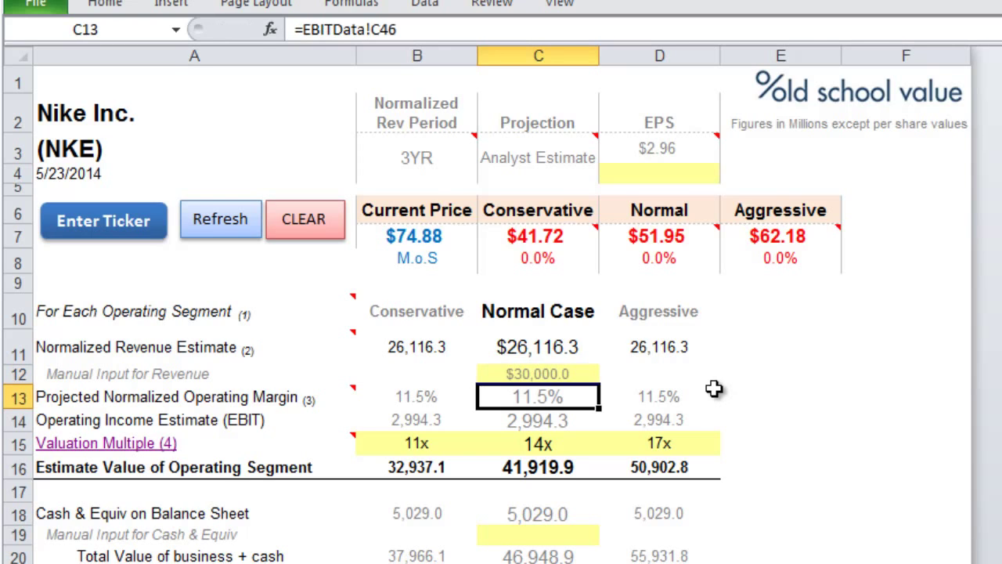
left_click(223, 236)
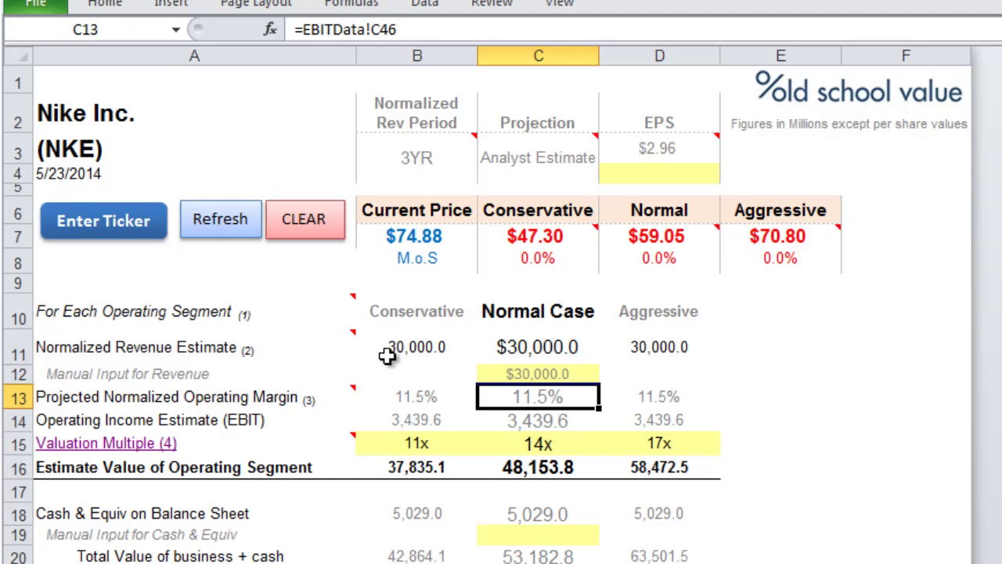
left_click(518, 375)
type("27000")
key("Return")
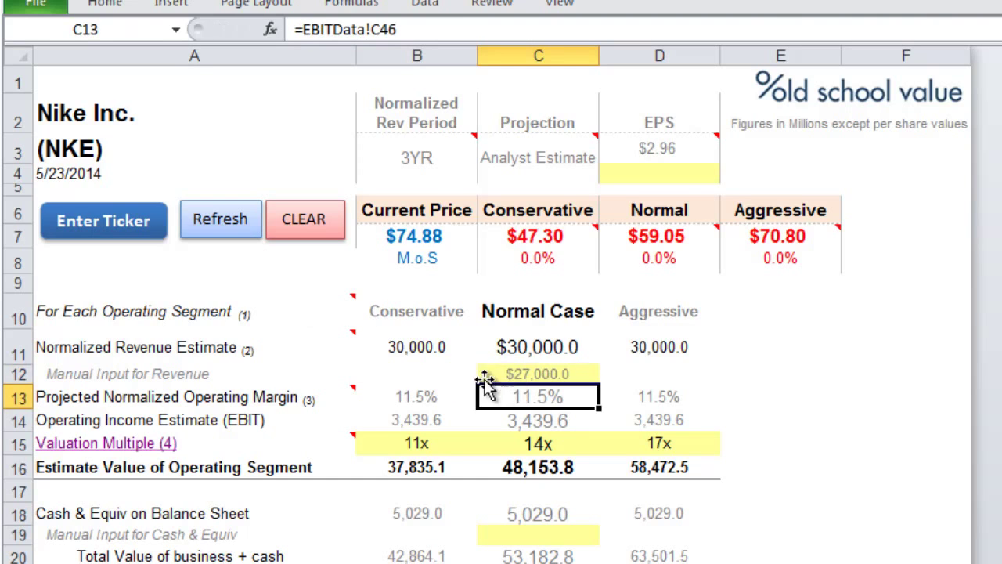
left_click(215, 235)
left_click(559, 375)
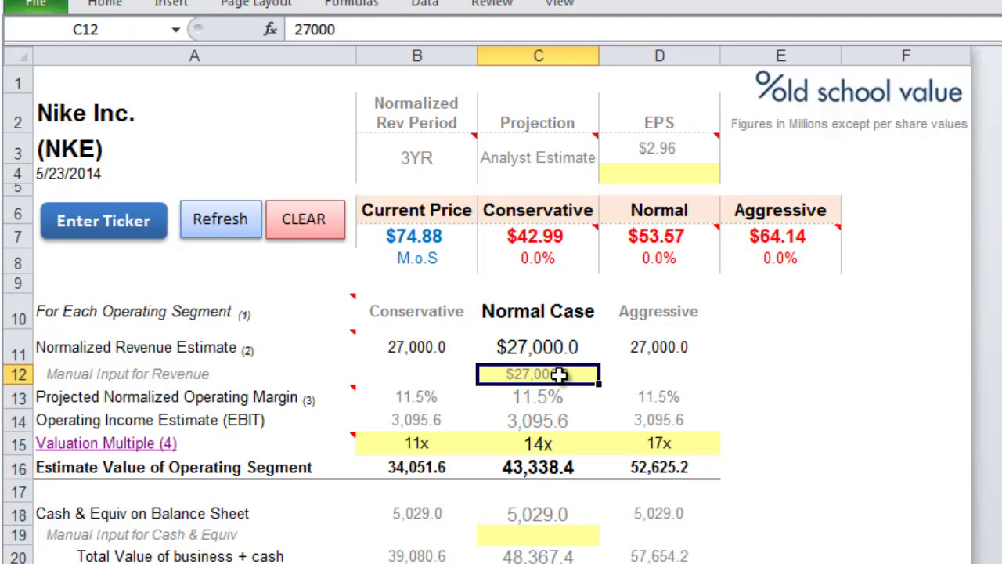
key("Delete")
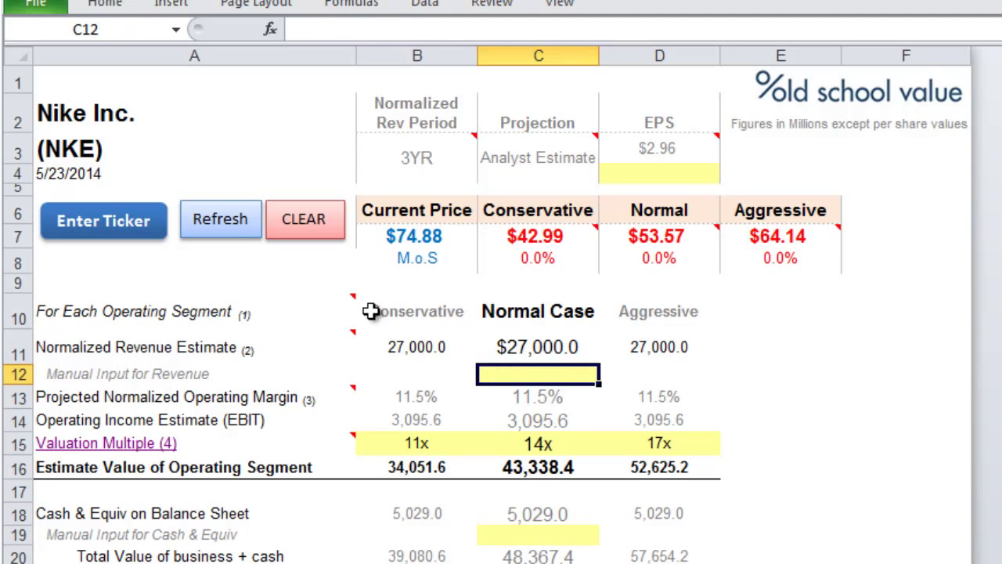
left_click(239, 228)
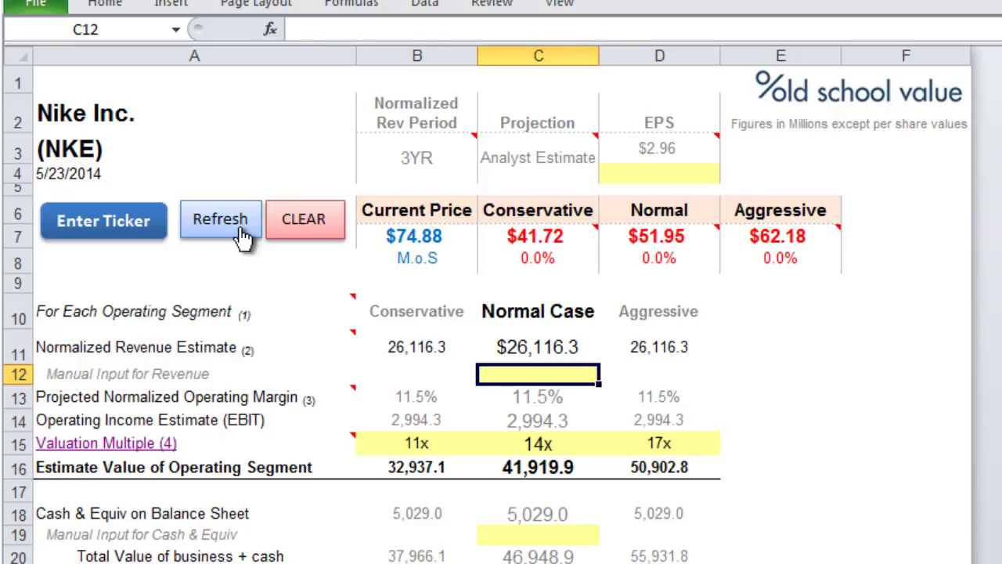